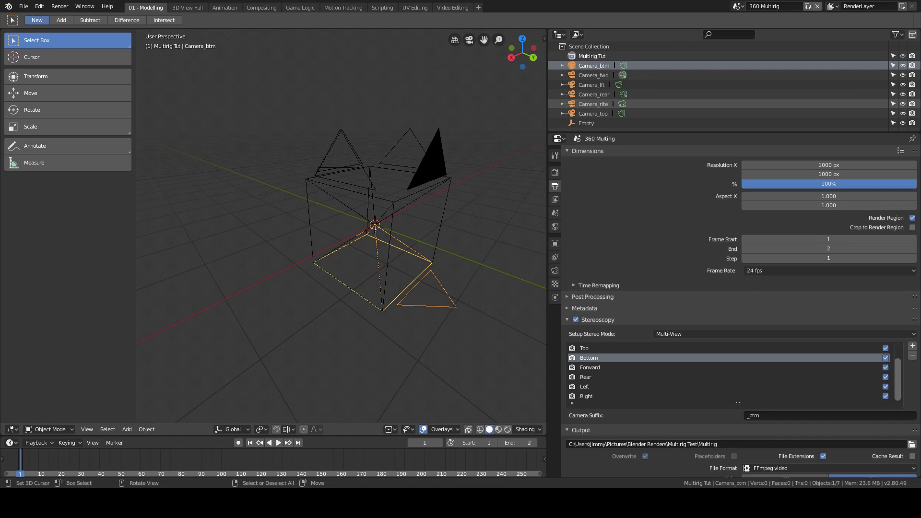
Step: Orbit and zoom the viewport to inspect the six-camera 360 rig from several angles
scroll(374, 225, down, 3)
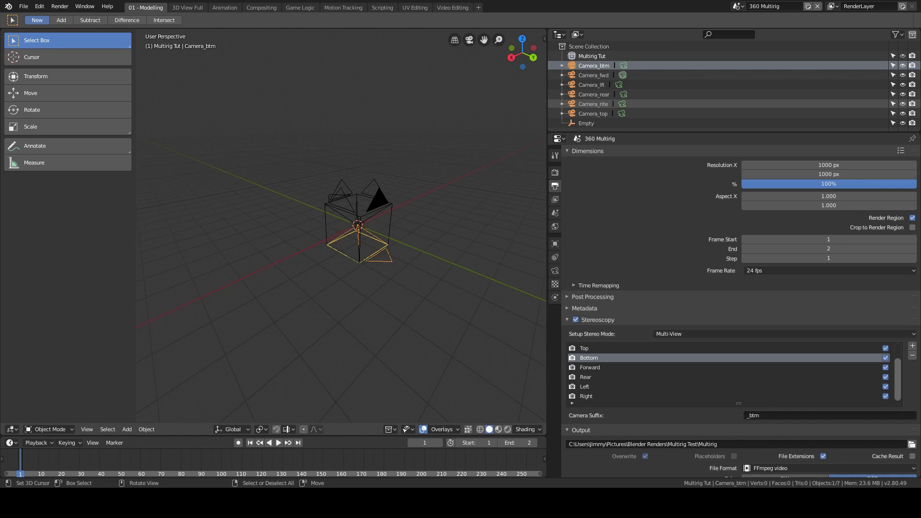
middle_drag(374, 221, 295, 212)
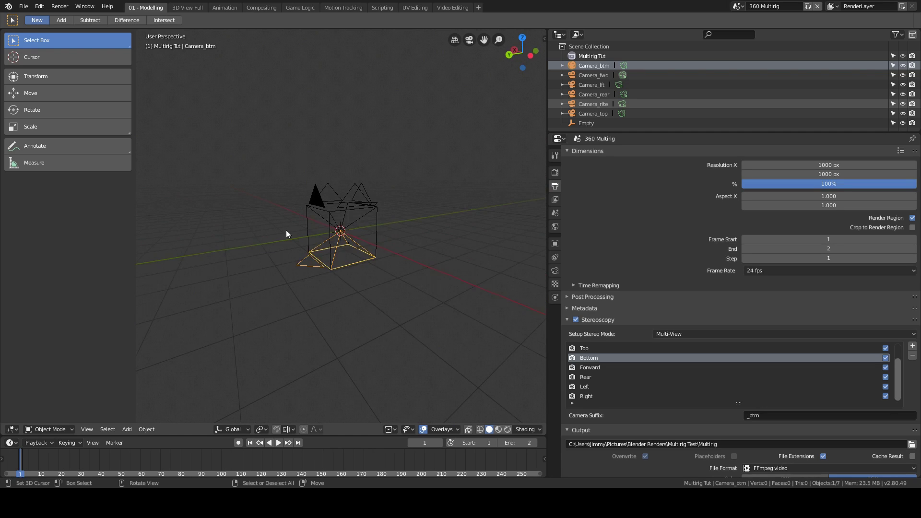
scroll(288, 235, up, 3)
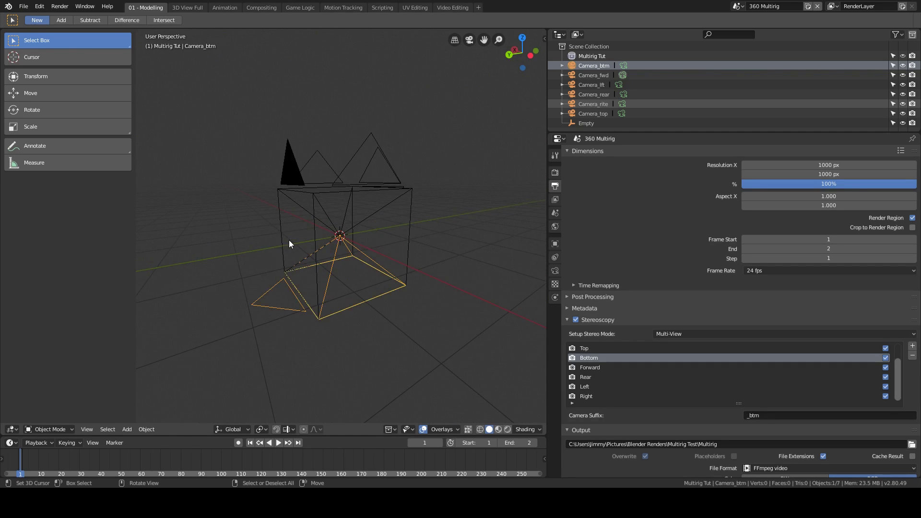
middle_drag(289, 241, 382, 248)
middle_drag(462, 246, 398, 255)
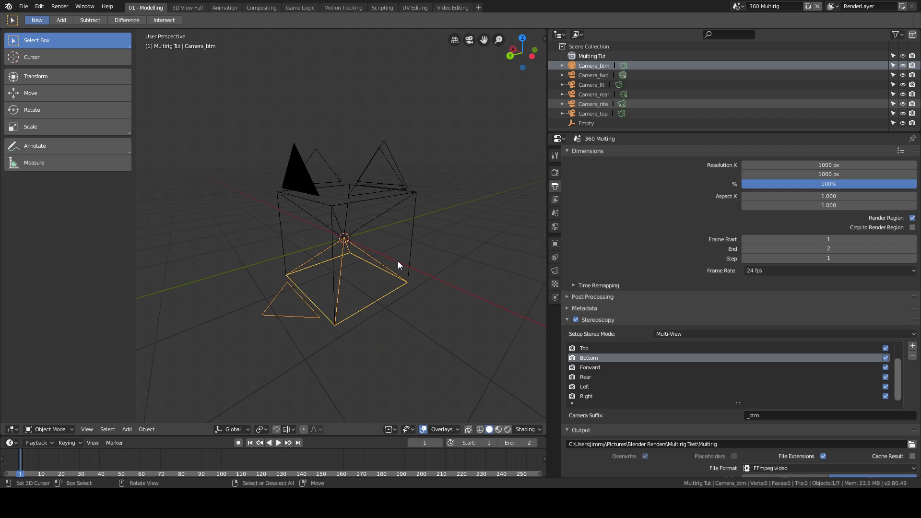
middle_drag(454, 257, 352, 257)
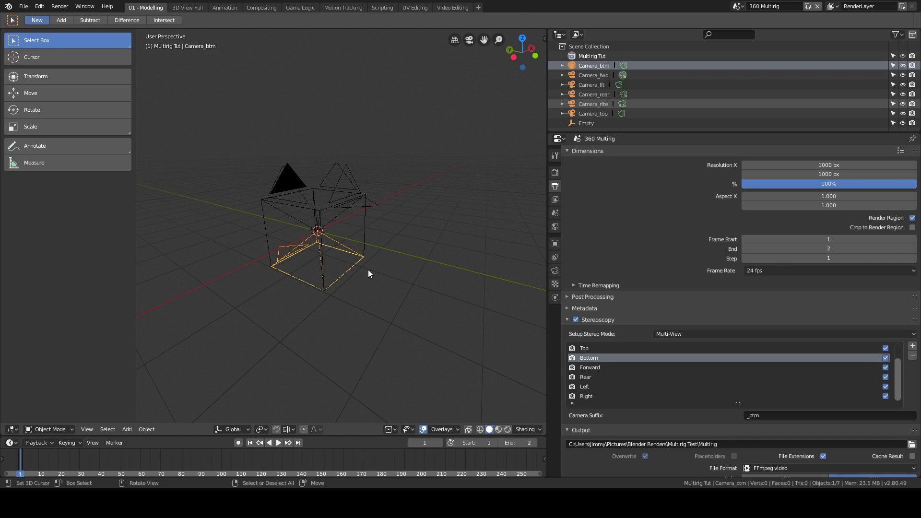
middle_drag(393, 257, 421, 260)
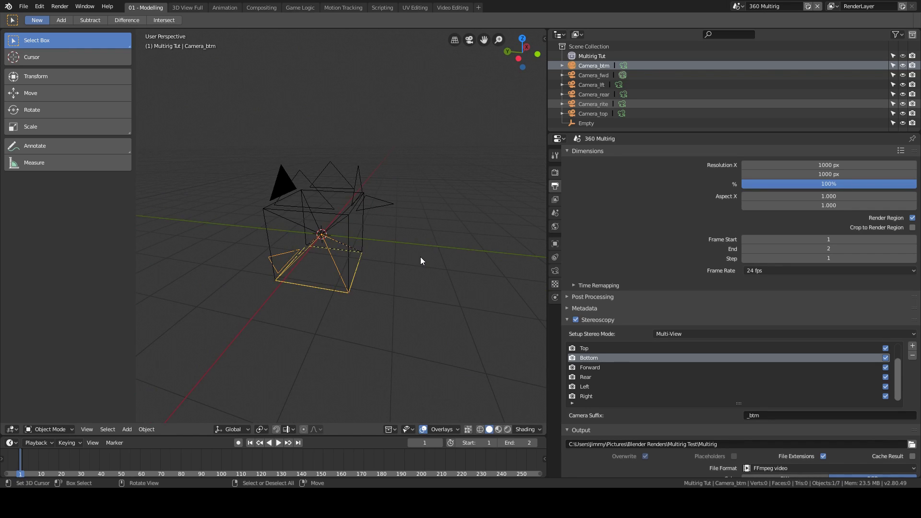
middle_drag(421, 261, 394, 253)
middle_drag(463, 272, 373, 266)
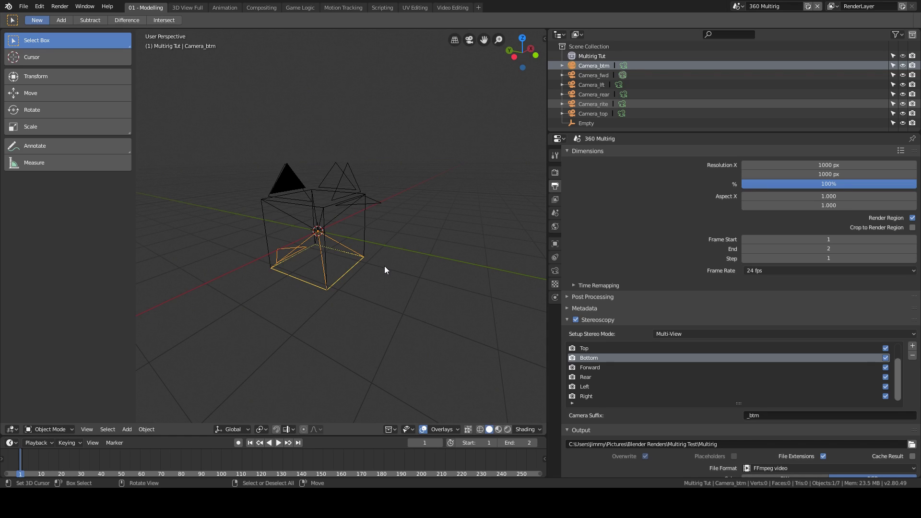
mouse_move(379, 267)
middle_down()
mouse_move(380, 280)
mouse_move(397, 283)
mouse_move(383, 284)
middle_up()
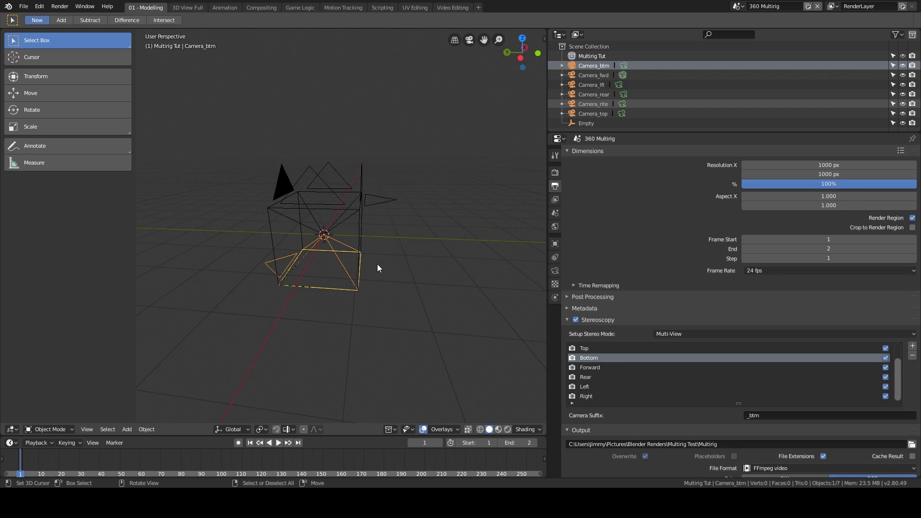
middle_drag(398, 250, 431, 259)
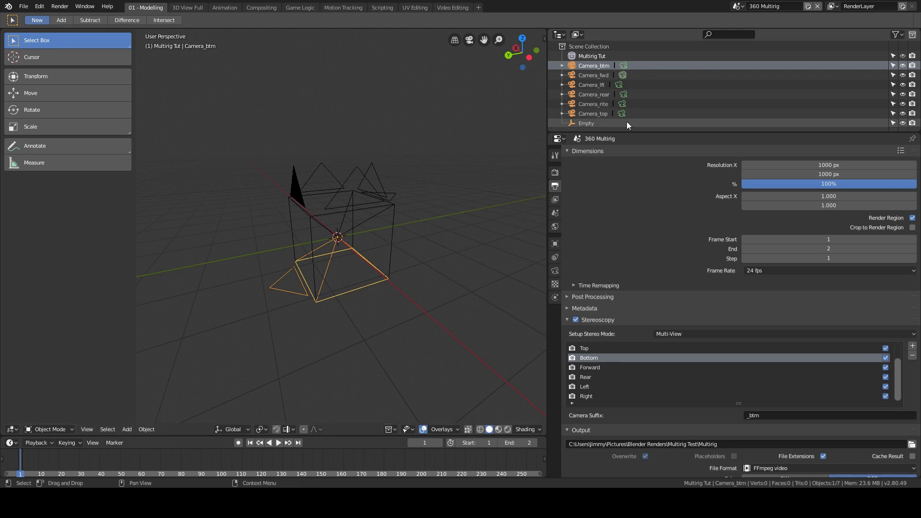
Step: Select Camera_btm and show its lens settings: Perspective, 90° FOV, 0.1–1000 m clipping
click(601, 123)
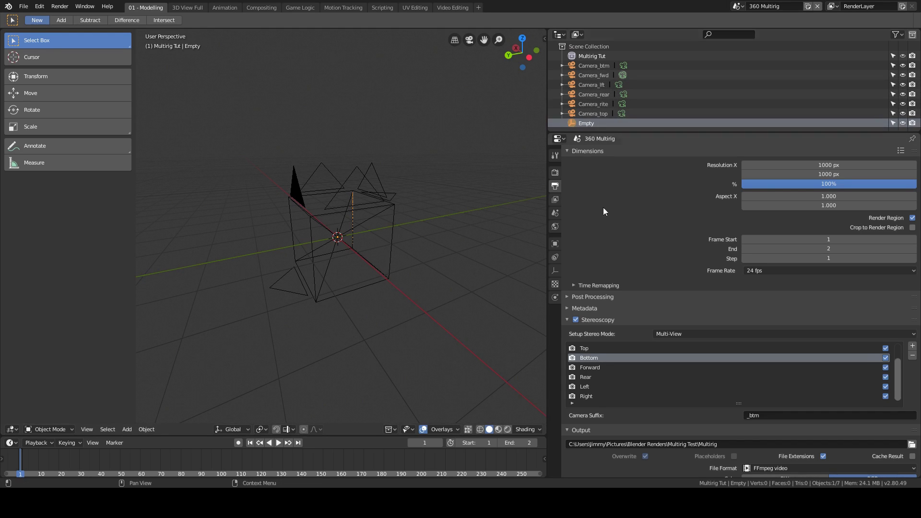
click(602, 65)
click(555, 271)
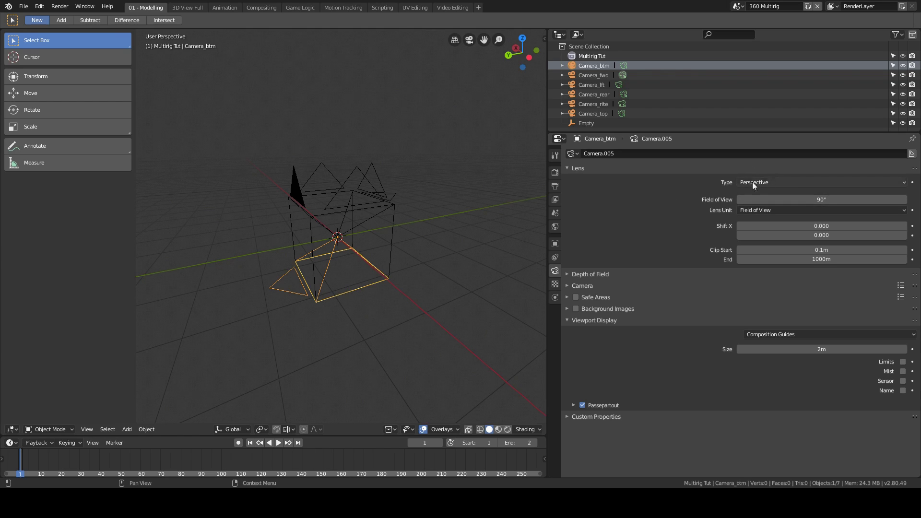
click(767, 211)
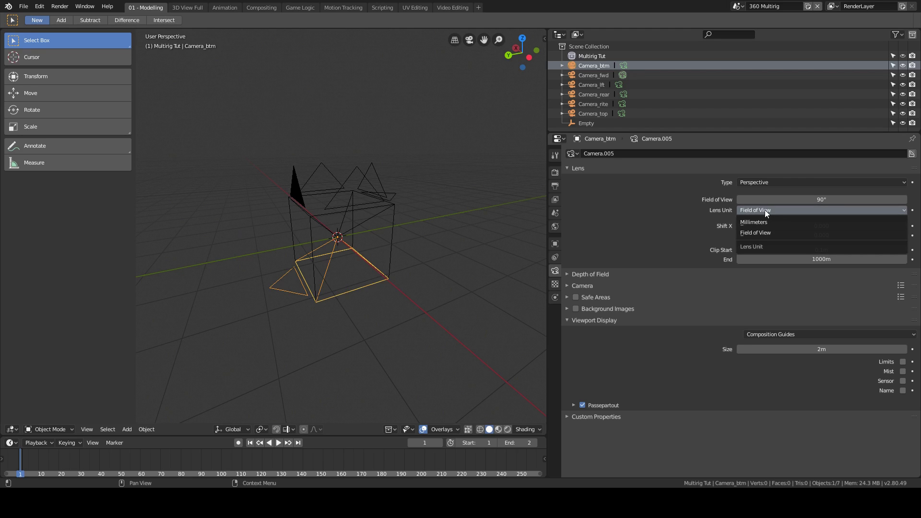
click(765, 209)
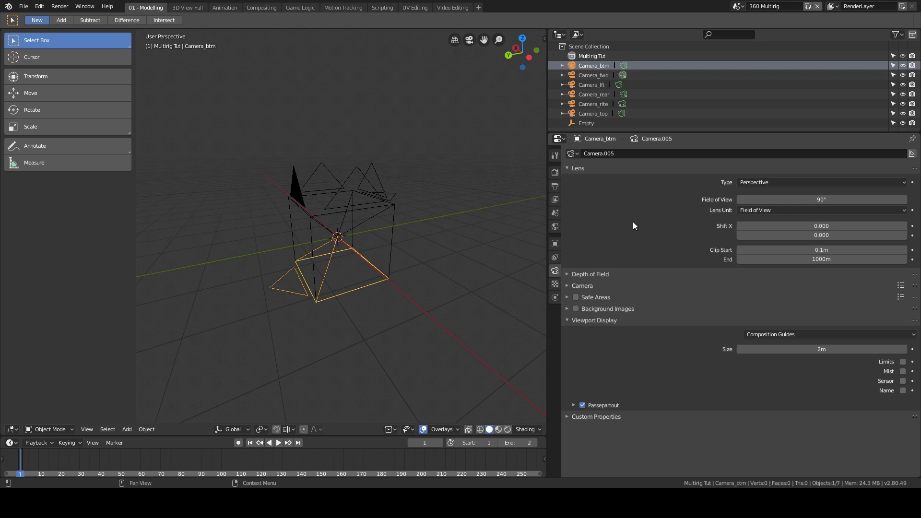
click(591, 78)
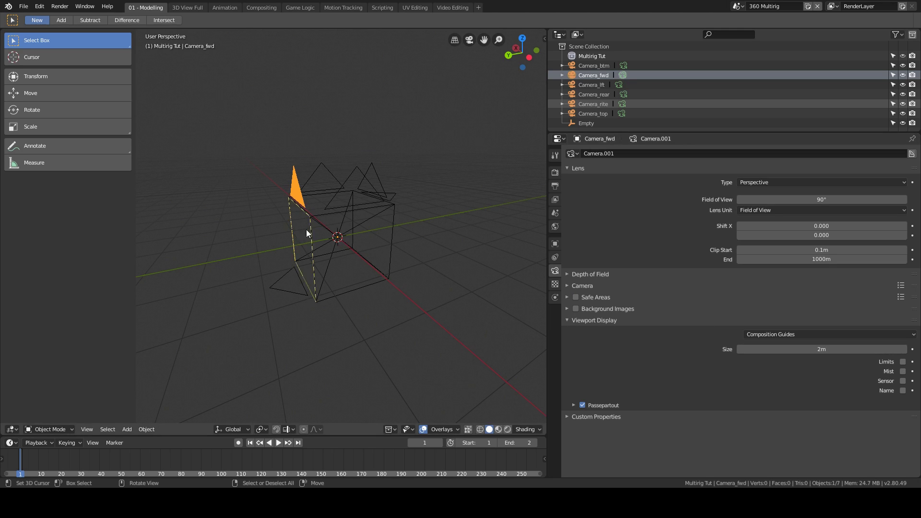
click(594, 65)
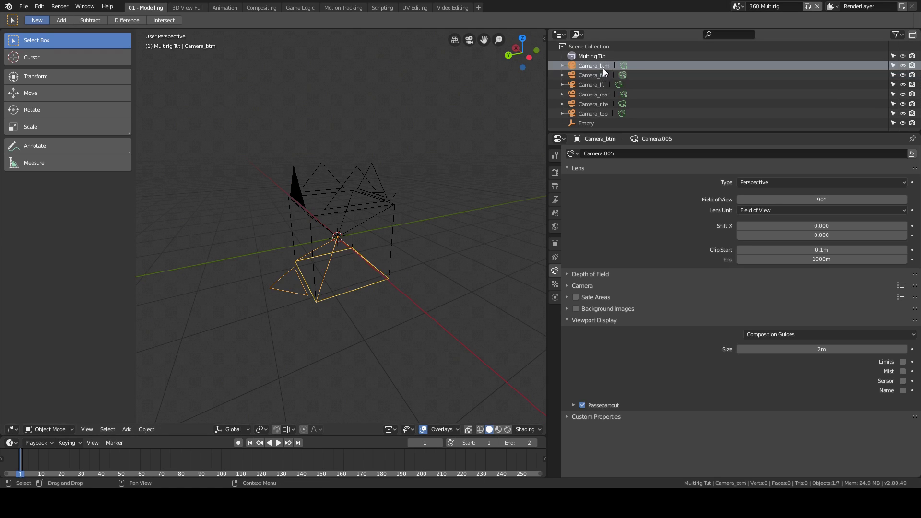
click(555, 174)
Step: In Output properties, switch Stereoscopy to Stereo 3D, then back to Multi-View
click(555, 186)
scroll(721, 243, down, 3)
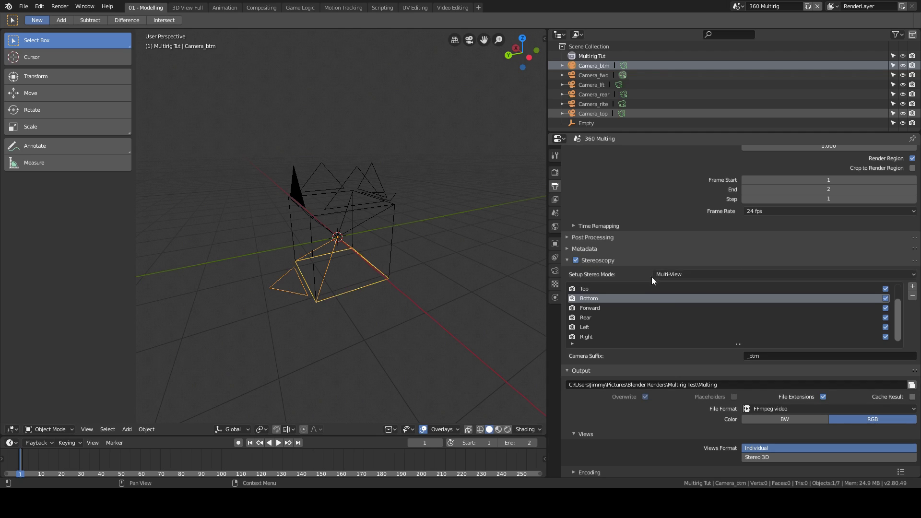
click(675, 275)
click(677, 286)
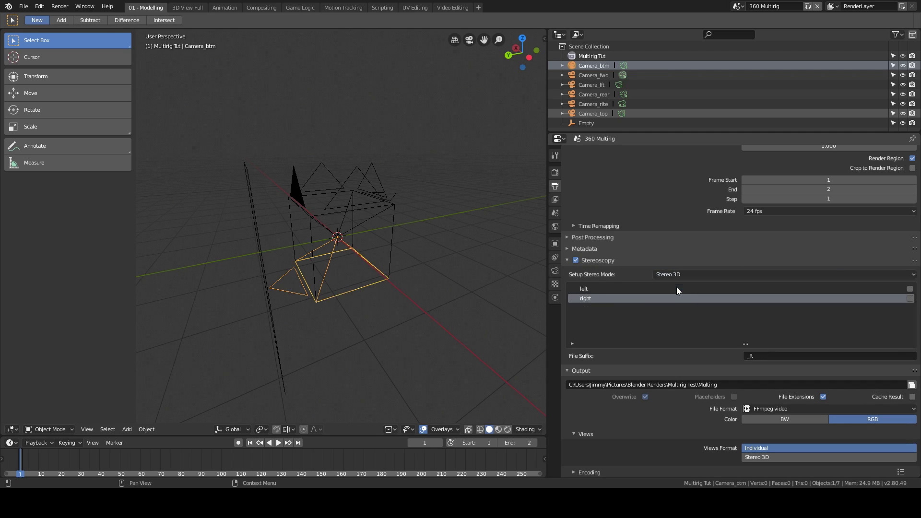
click(679, 275)
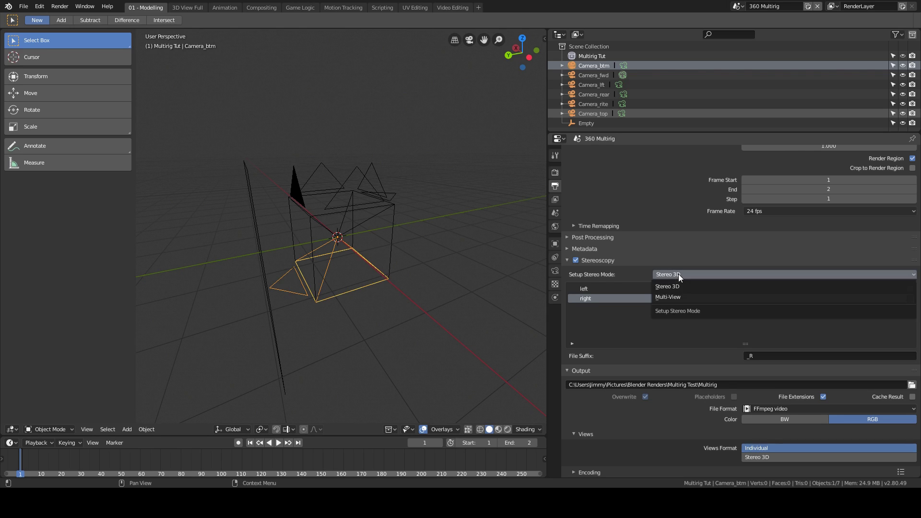
click(678, 295)
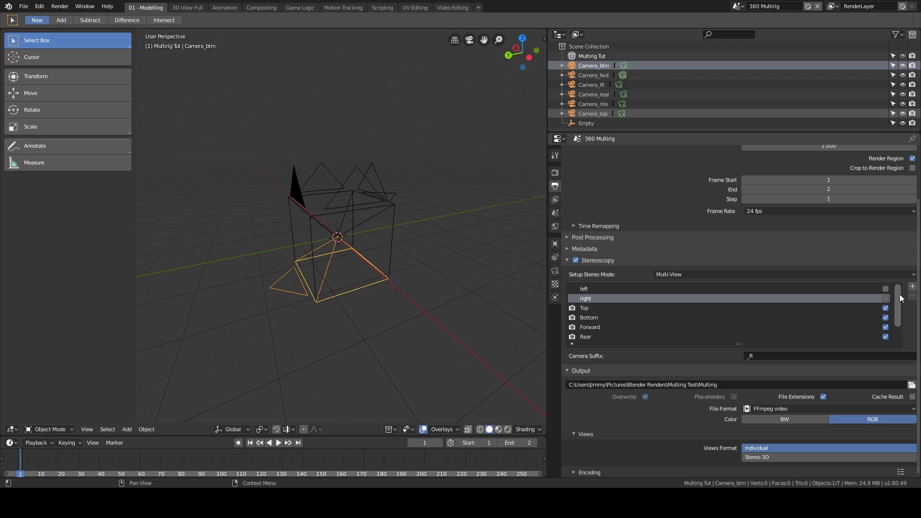
drag(900, 294, 899, 306)
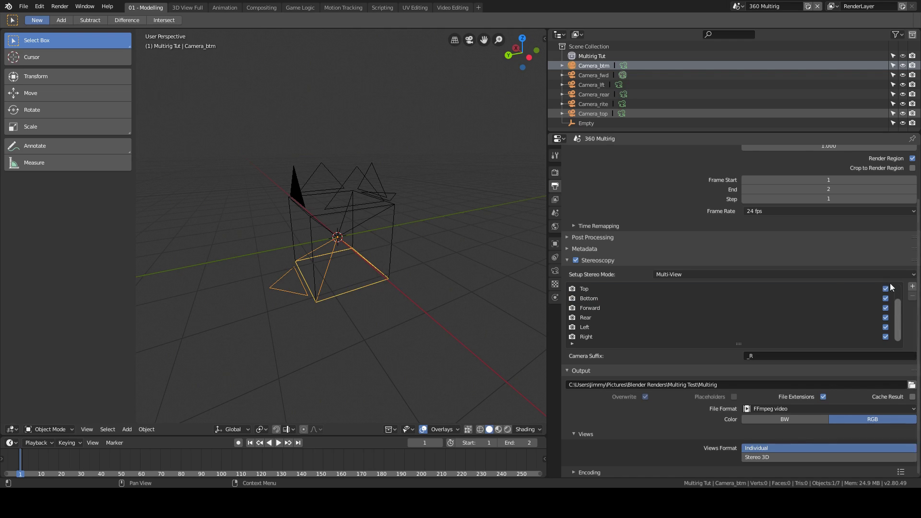
Step: Confirm the Top and Bottom views use _top and _btm suffixes, selecting Camera_top and Camera_btm
click(586, 290)
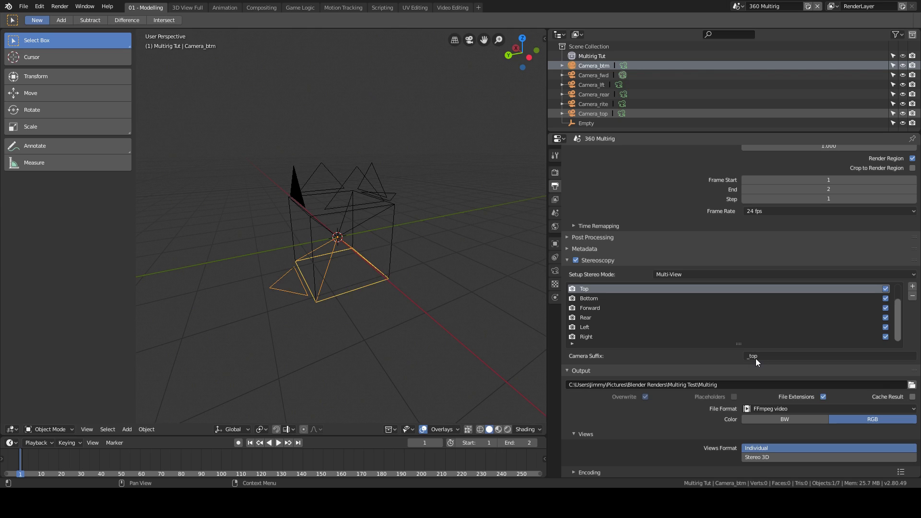
click(605, 111)
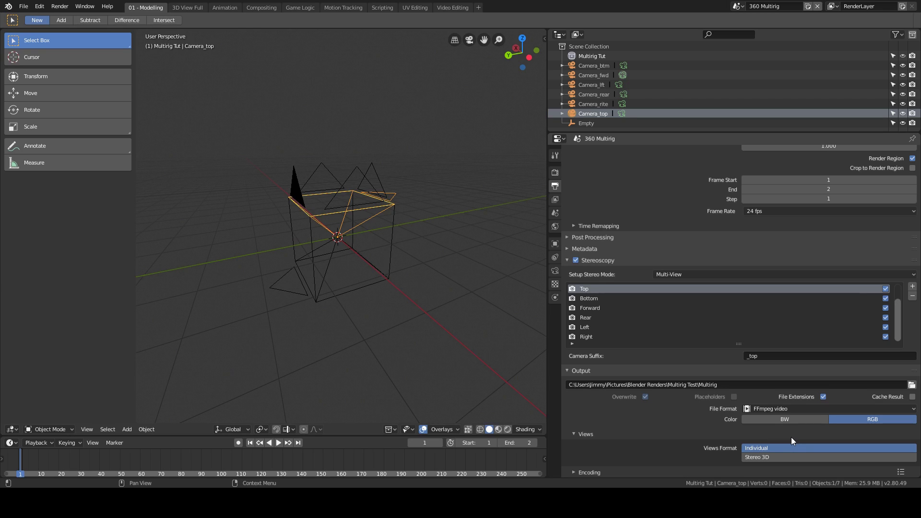
click(589, 299)
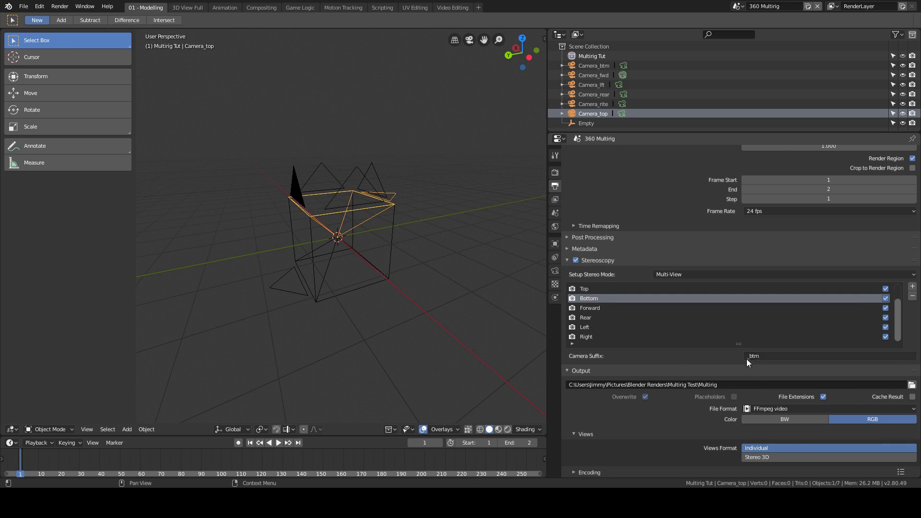
click(595, 65)
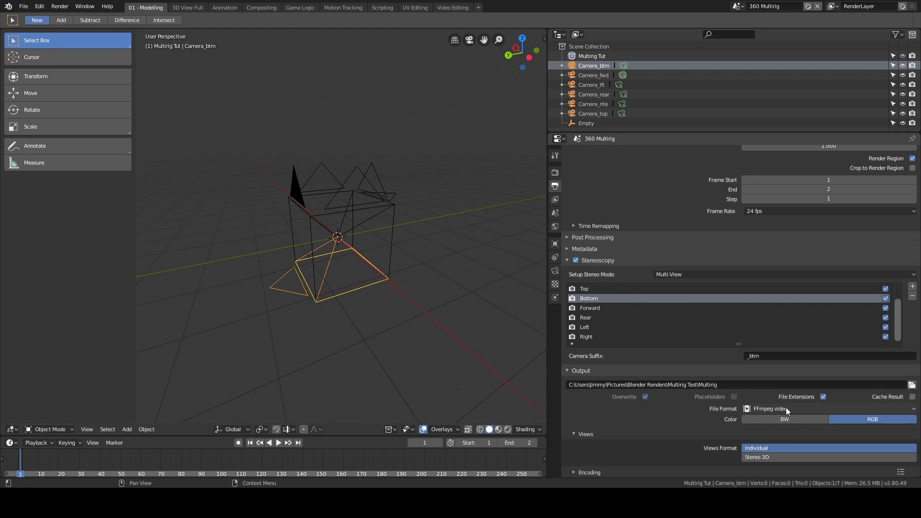
Step: Scroll the Output properties and recheck the Top view's _top suffix
scroll(661, 180, up, 2)
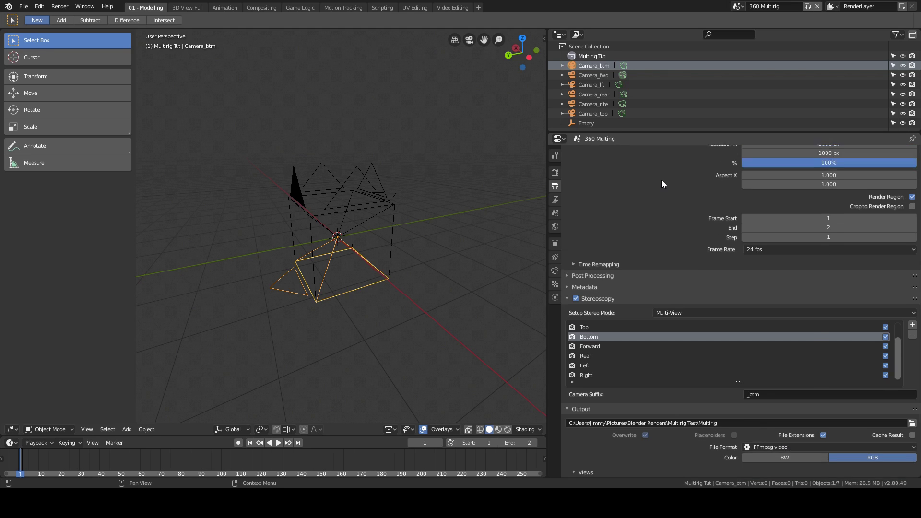
scroll(661, 224, down, 2)
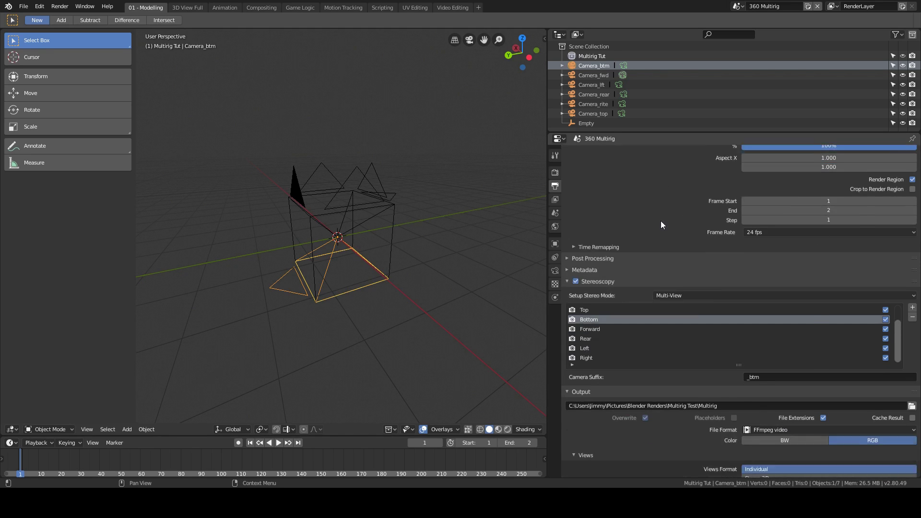
scroll(662, 216, down, 1)
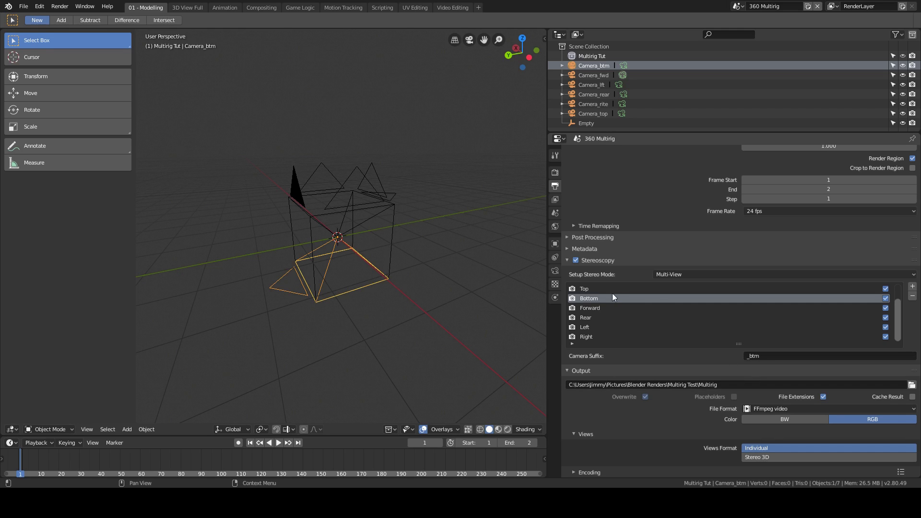
click(587, 288)
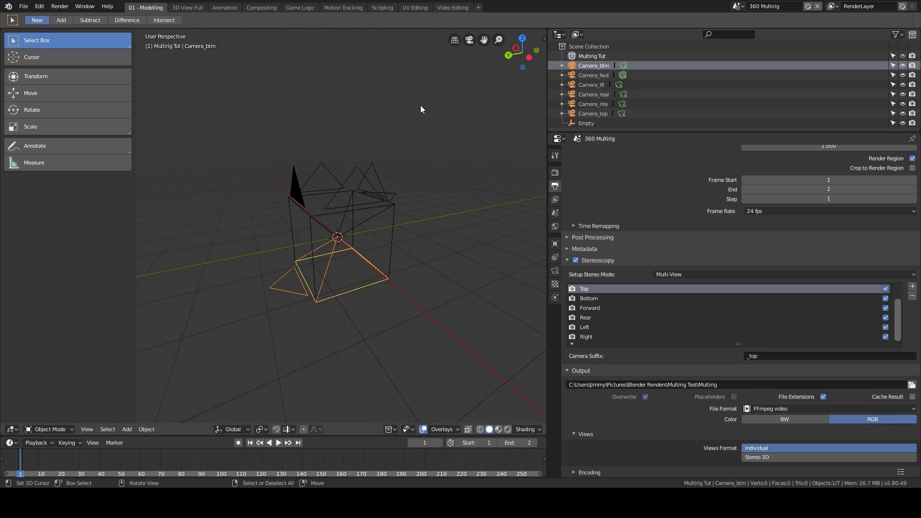
Step: Switch to the Studio Scenario scene and frame the cameras around Suzanne
click(742, 6)
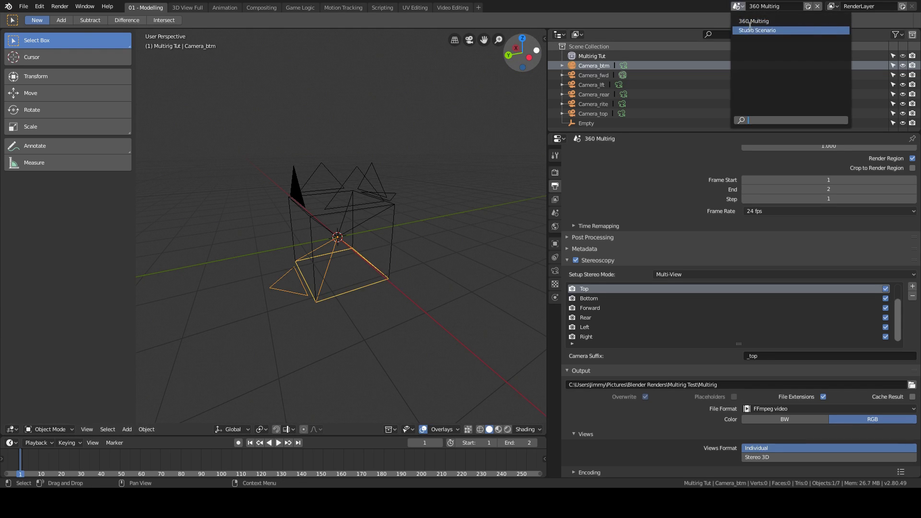
click(756, 28)
middle_drag(462, 130, 363, 139)
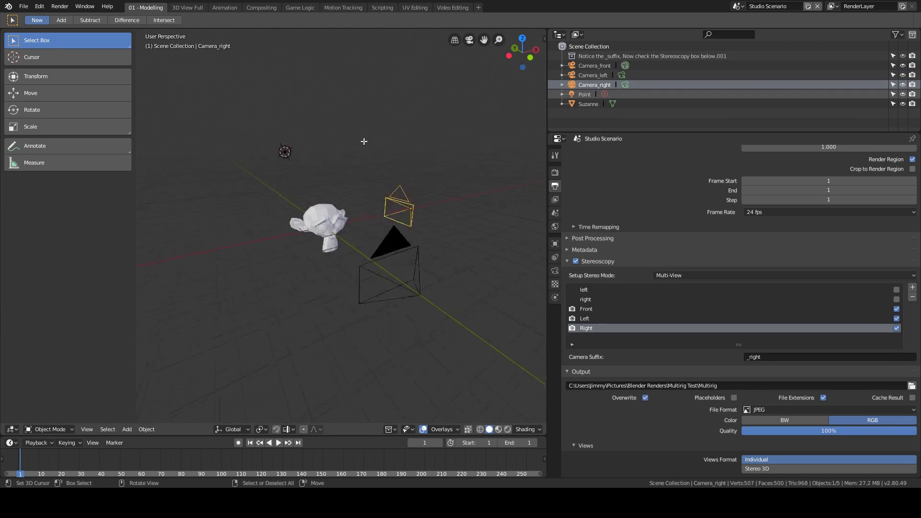
scroll(395, 186, down, 4)
middle_drag(347, 233, 259, 257)
scroll(260, 257, up, 3)
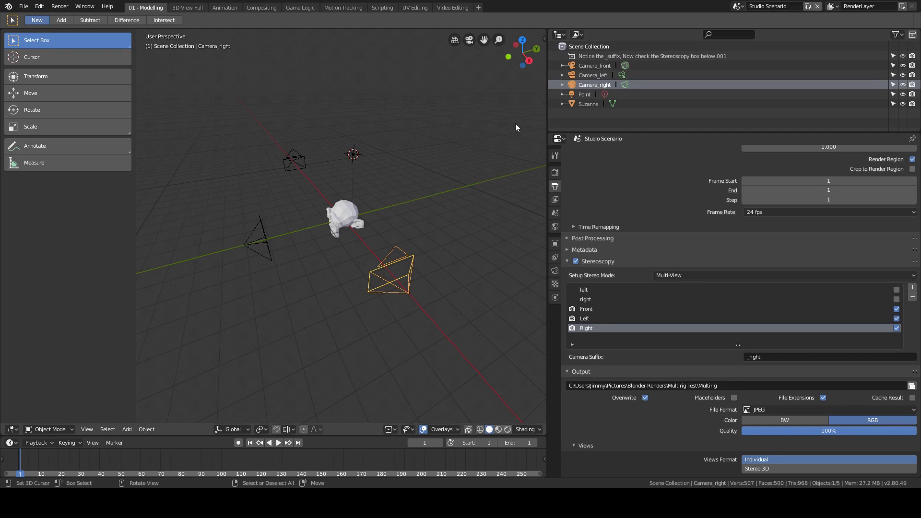
Step: Select each of the three cameras and check the Front view's _front suffix
click(297, 159)
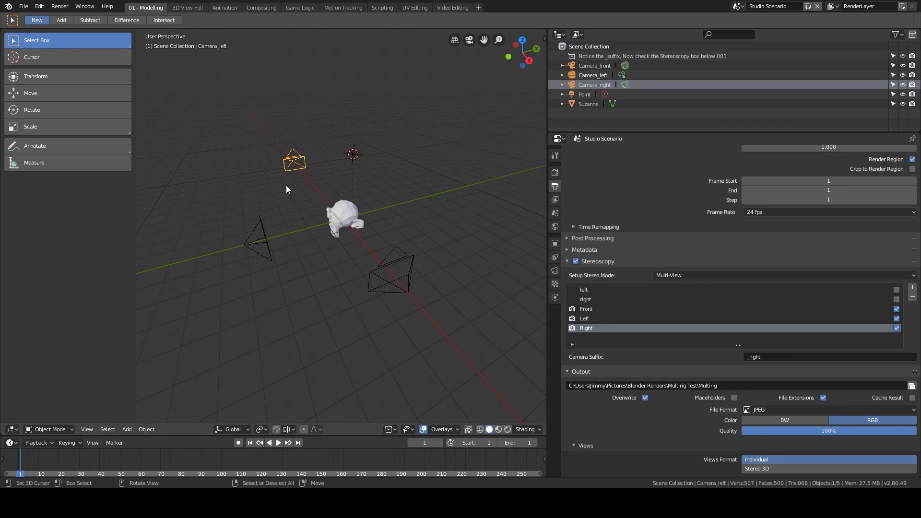
click(260, 217)
click(406, 261)
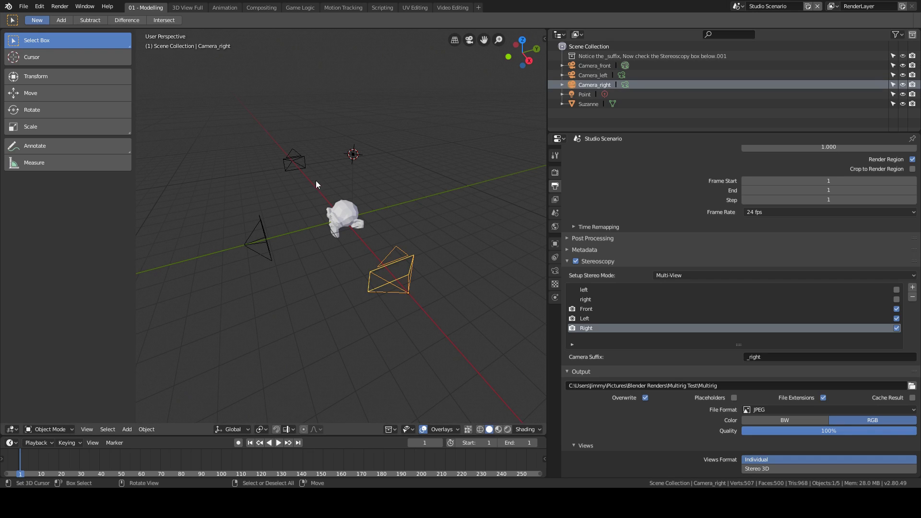
click(294, 161)
click(260, 240)
click(391, 272)
click(583, 309)
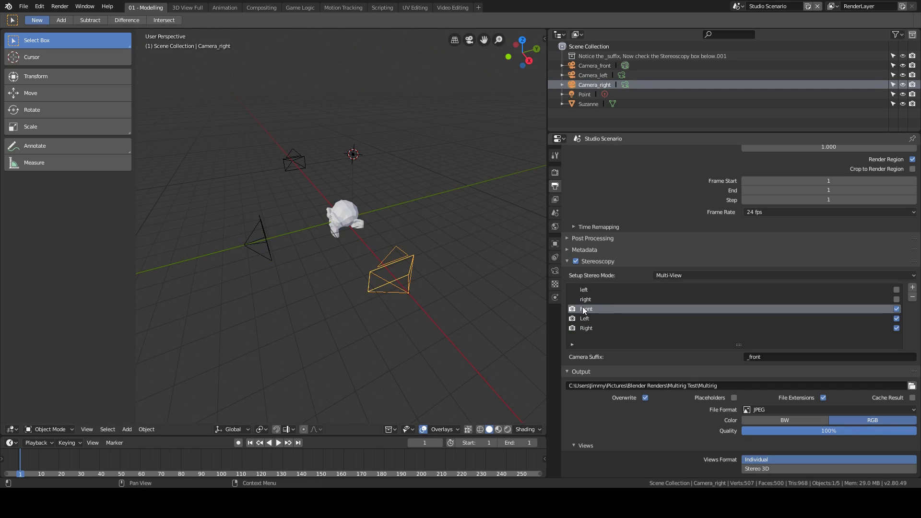
click(601, 75)
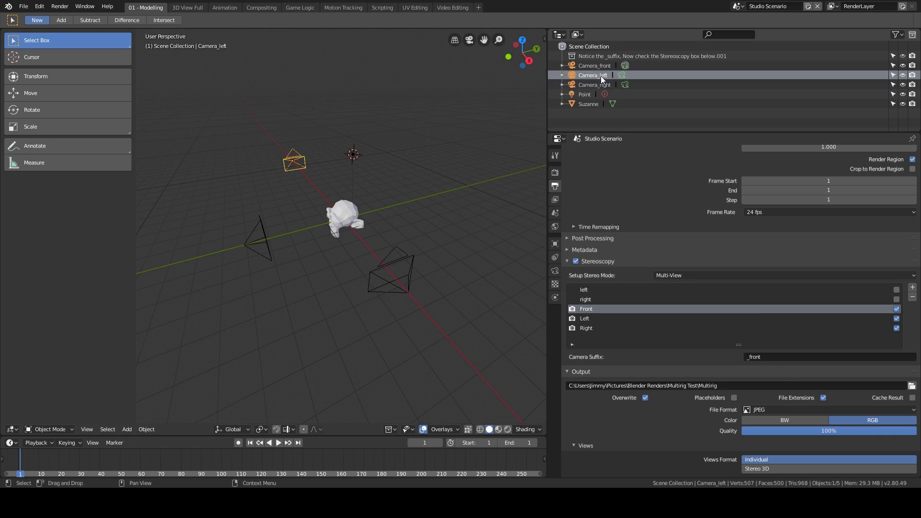
click(601, 85)
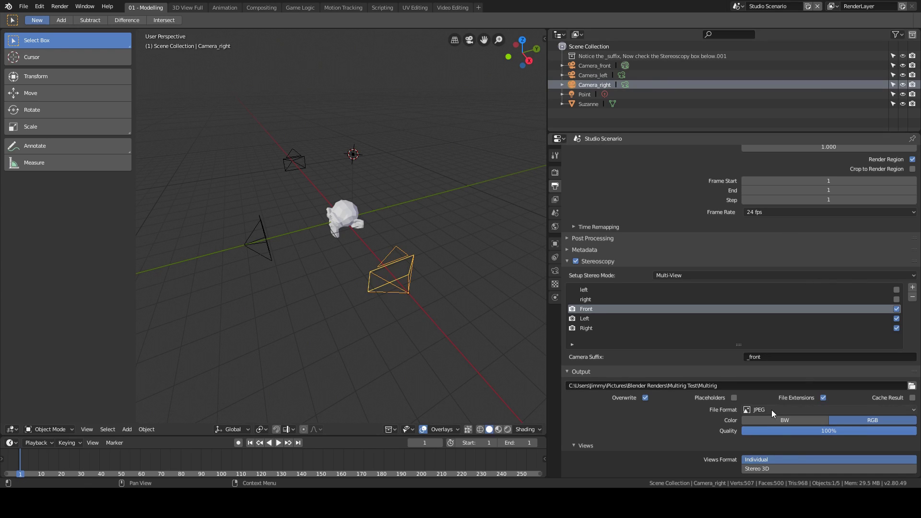
scroll(666, 271, up, 2)
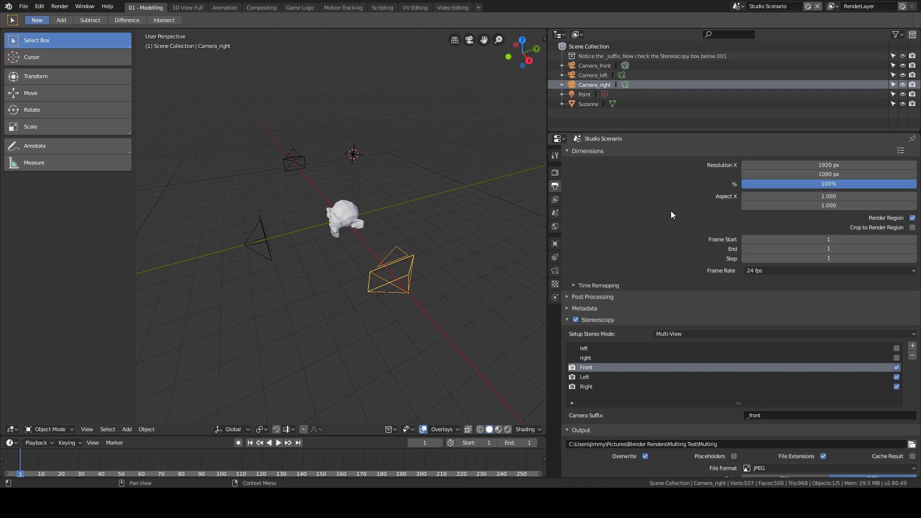
scroll(672, 212, down, 3)
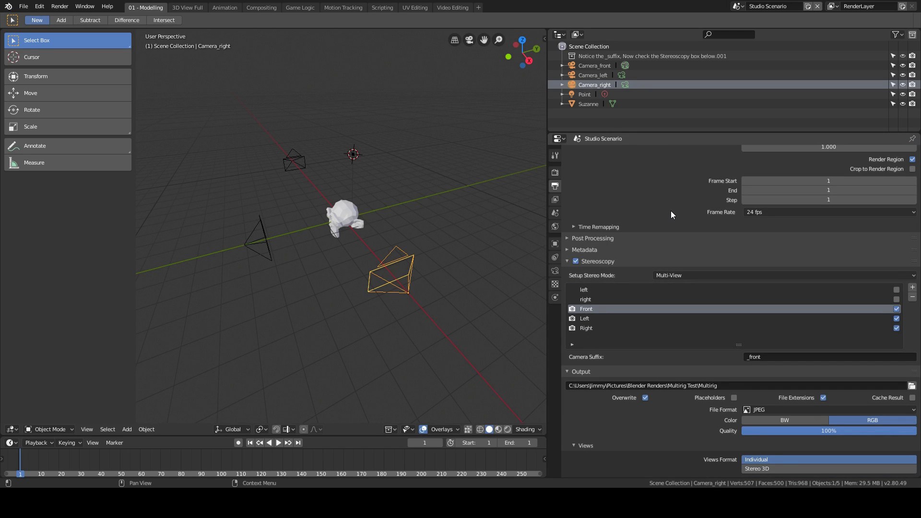
click(282, 159)
click(412, 274)
scroll(729, 252, up, 3)
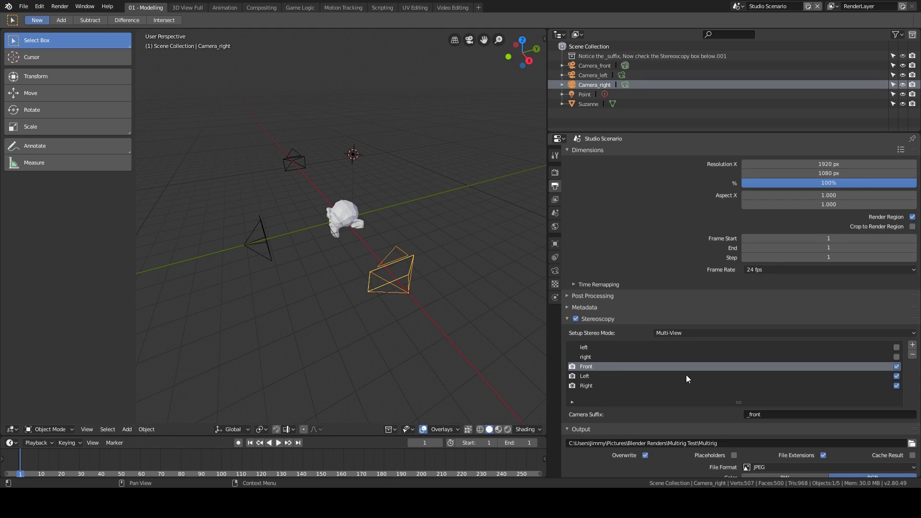
Step: Keep Multi-View as the stereo mode, then show the Eevee render settings with 64 samples
click(698, 335)
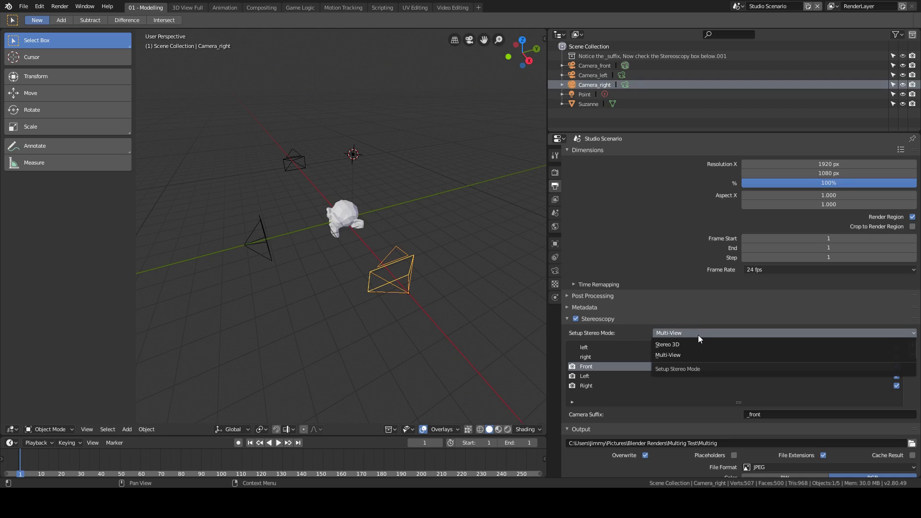
click(679, 347)
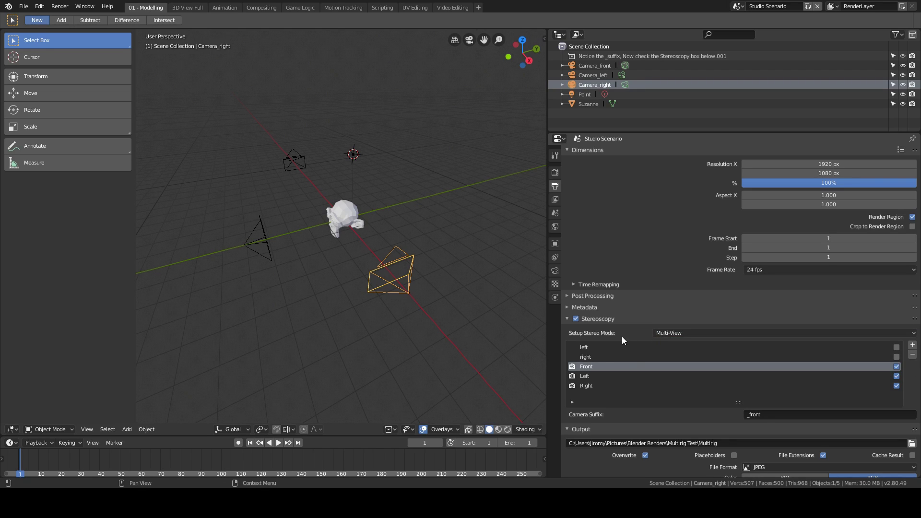
scroll(638, 385, down, 3)
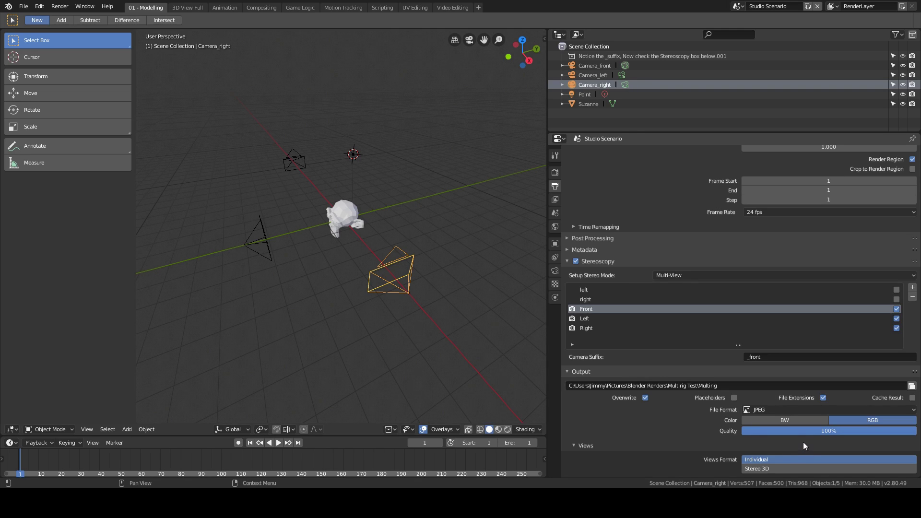
scroll(678, 435, up, 3)
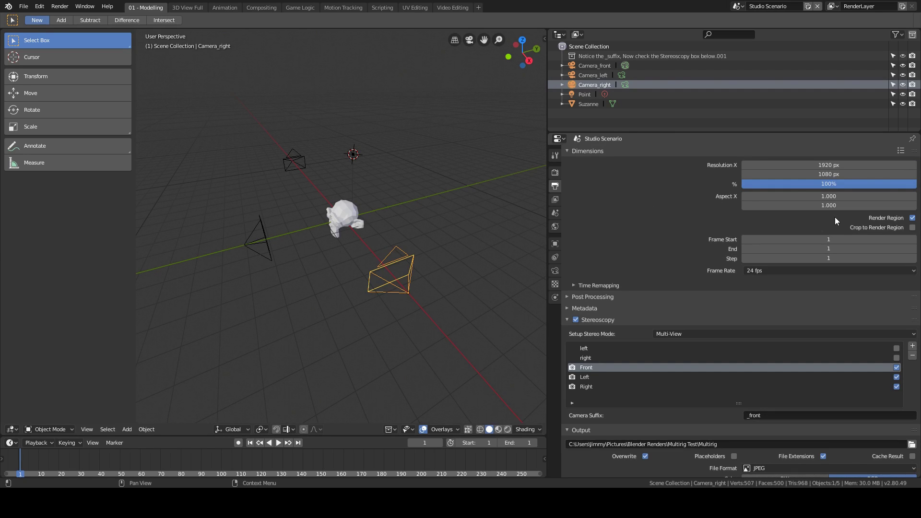
click(555, 172)
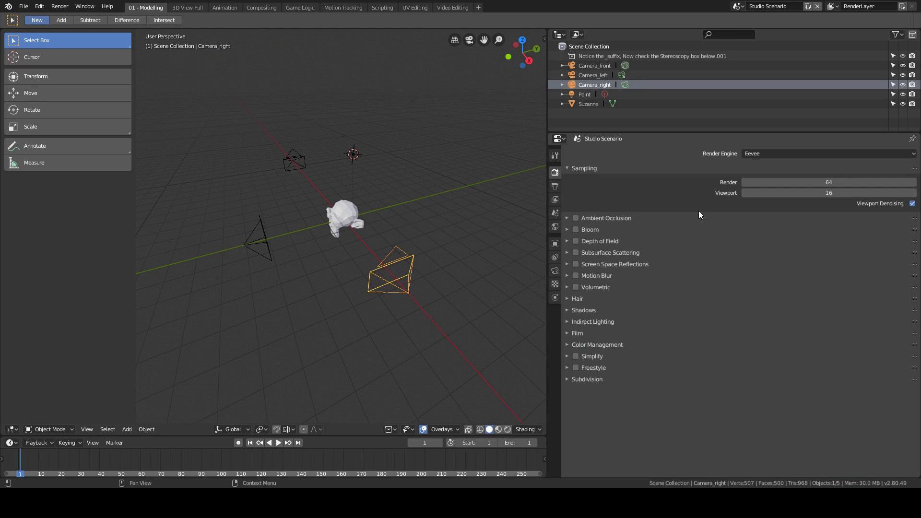